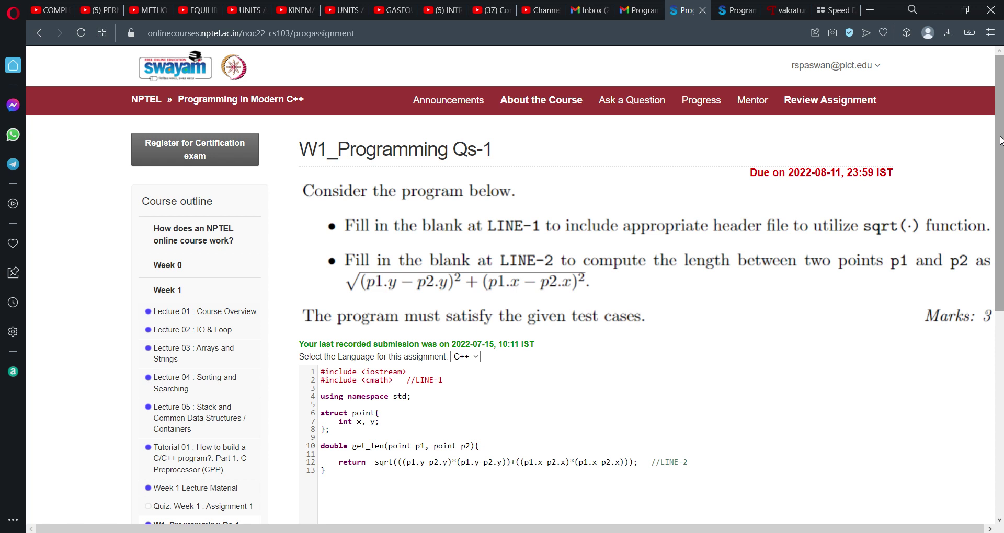
- Scroll through the Qs-1 code and highlight the cmath include on line 2
{"action": "left_click_drag", "start_coordinate": [1000, 140], "coordinate": [1001, 195]}
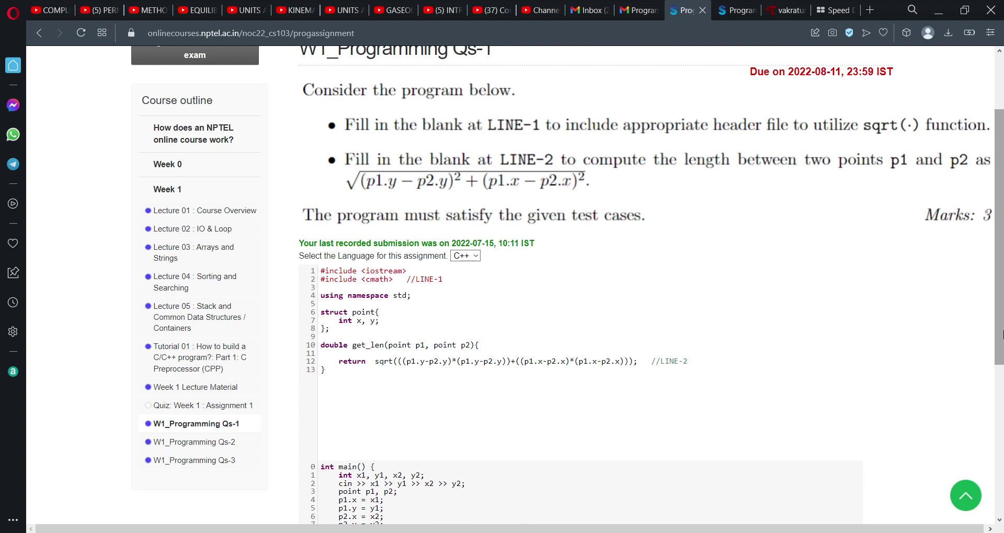
{"action": "left_click_drag", "start_coordinate": [1002, 320], "coordinate": [1002, 454]}
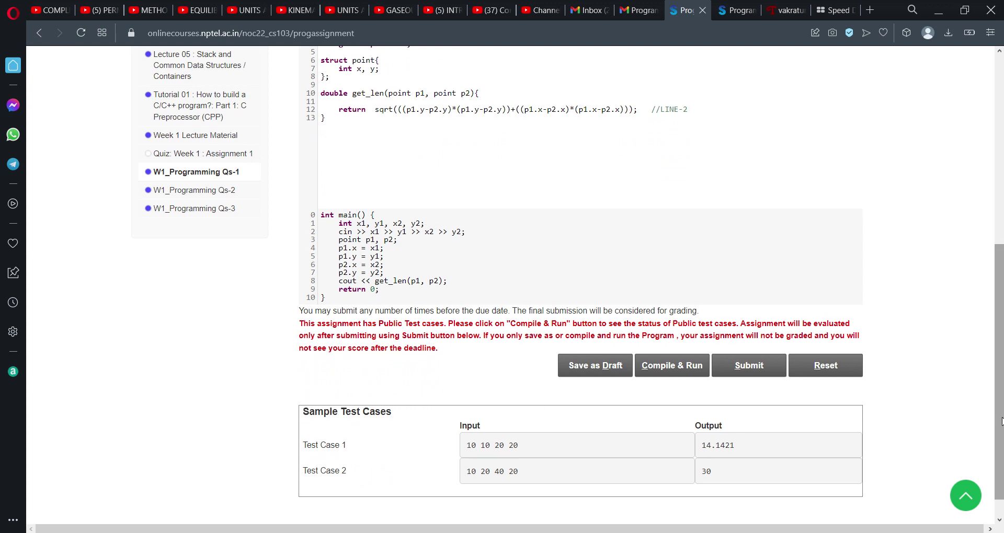
{"action": "left_click_drag", "start_coordinate": [1001, 422], "coordinate": [1002, 335]}
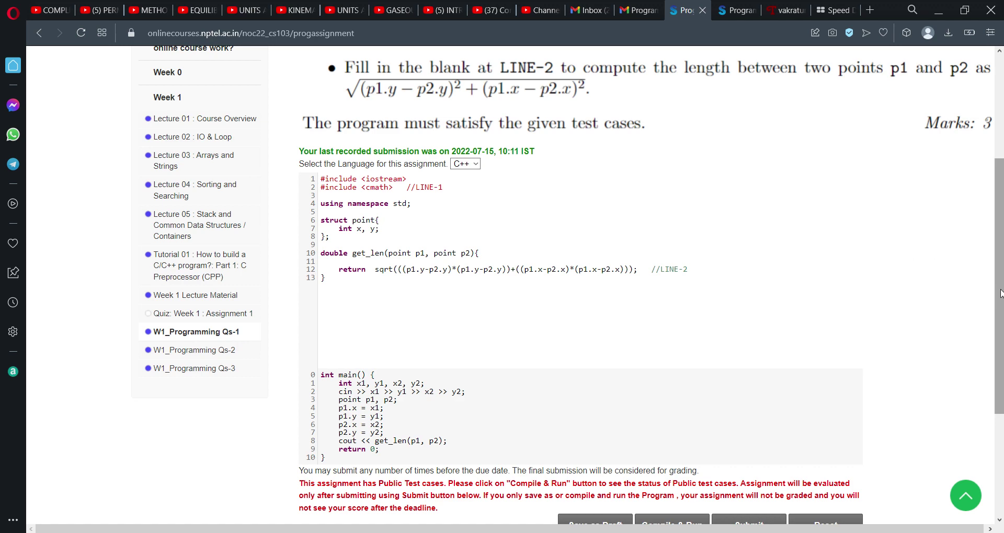
{"action": "left_click_drag", "start_coordinate": [999, 290], "coordinate": [1002, 209]}
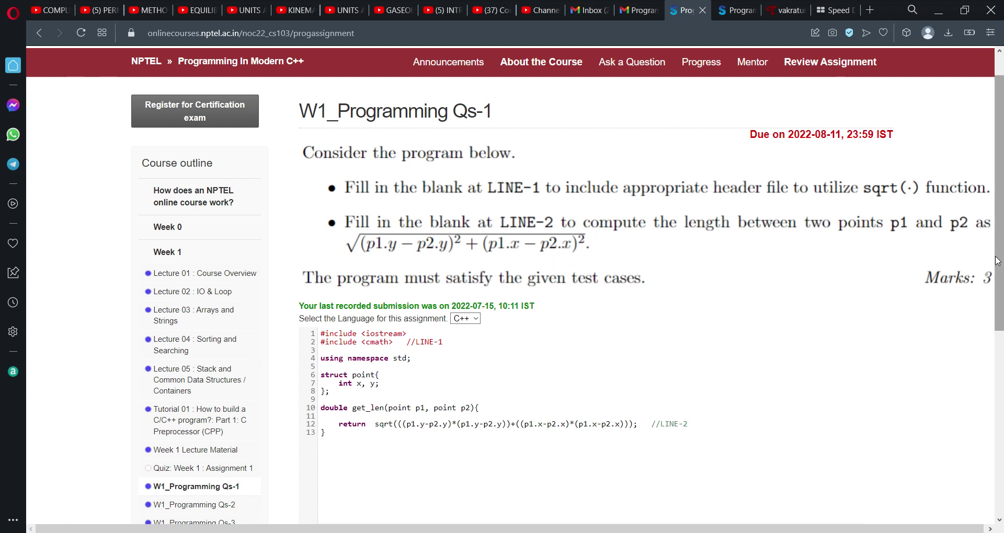
{"action": "left_click_drag", "start_coordinate": [996, 260], "coordinate": [1001, 282]}
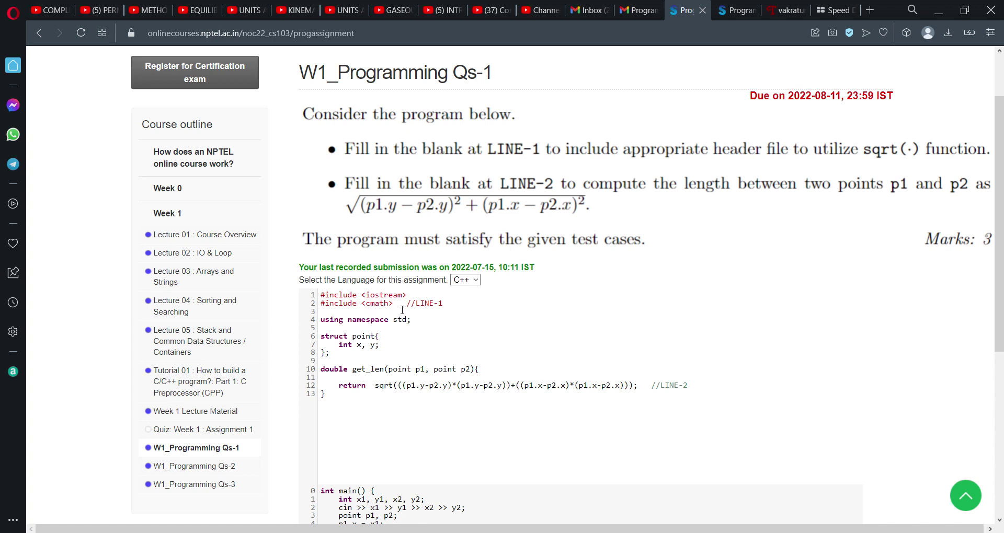
{"action": "left_click_drag", "start_coordinate": [397, 308], "coordinate": [326, 310]}
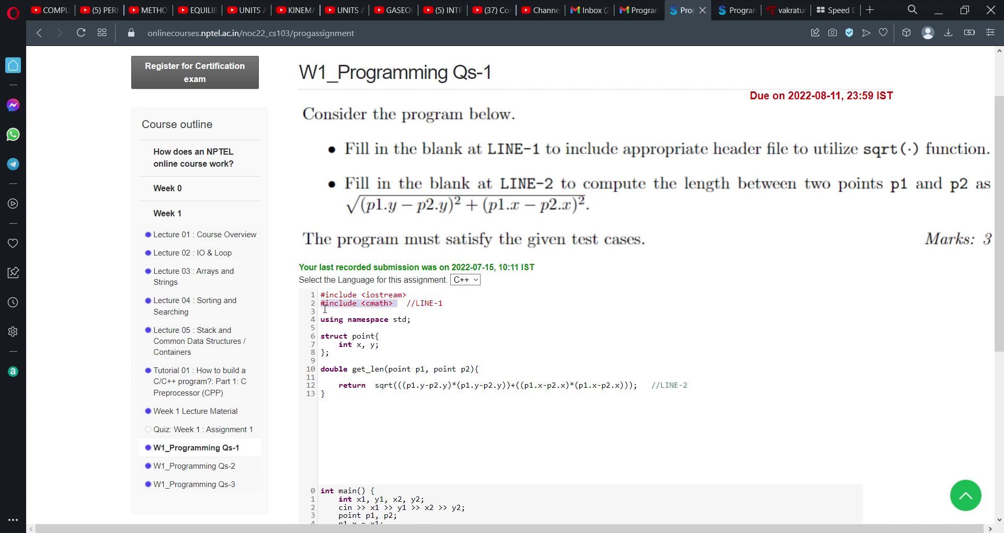
{"action": "left_click", "coordinate": [434, 338]}
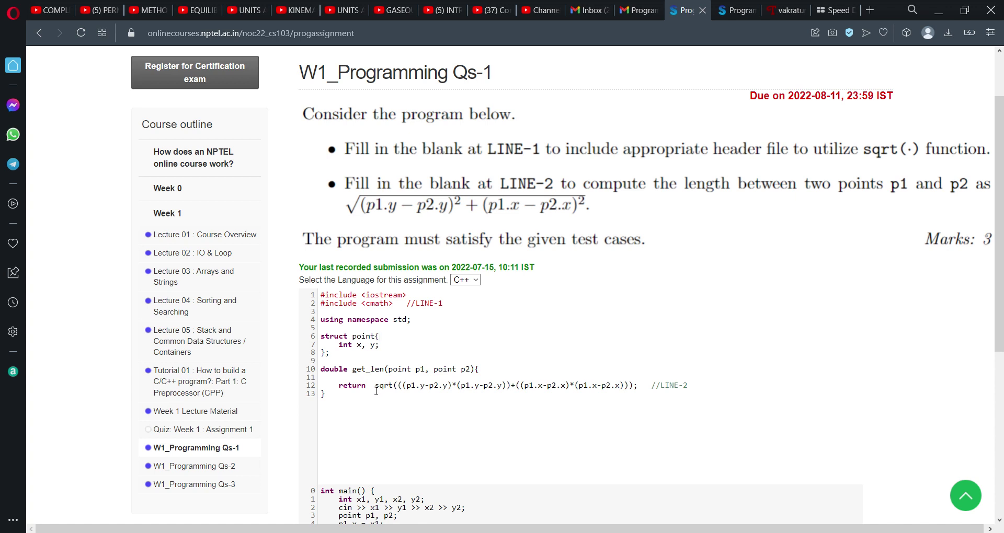
- Highlight the return statement and the (p1.y-p2.y term of the sqrt distance formula
{"action": "double_click", "coordinate": [345, 389]}
{"action": "left_click", "coordinate": [380, 393]}
{"action": "left_click", "coordinate": [408, 387]}
{"action": "left_click_drag", "start_coordinate": [415, 390], "coordinate": [449, 390]}
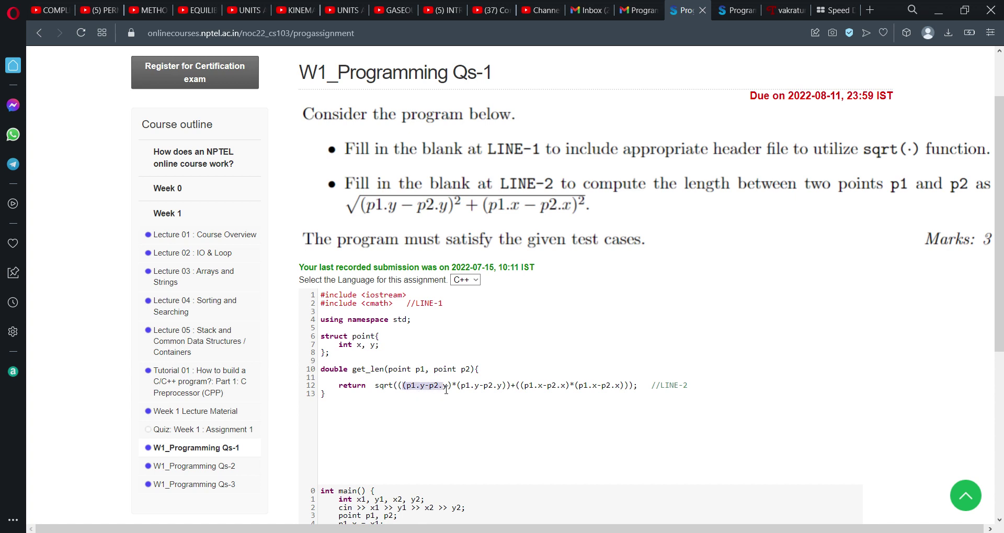
{"action": "left_click", "coordinate": [465, 410]}
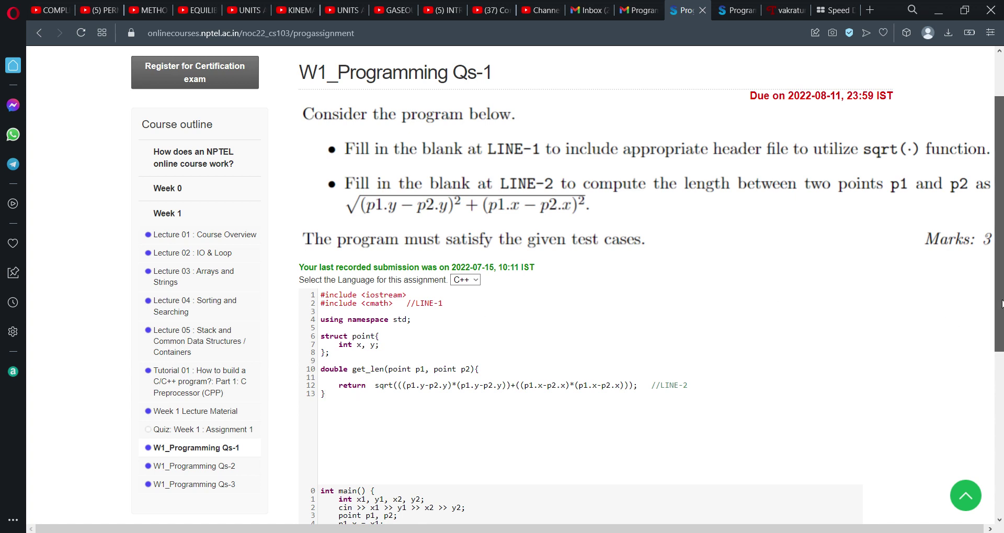
- Compile and run the code; both public tests pass with outputs 14.1421 and 30
{"action": "left_click_drag", "start_coordinate": [1002, 304], "coordinate": [1001, 457]}
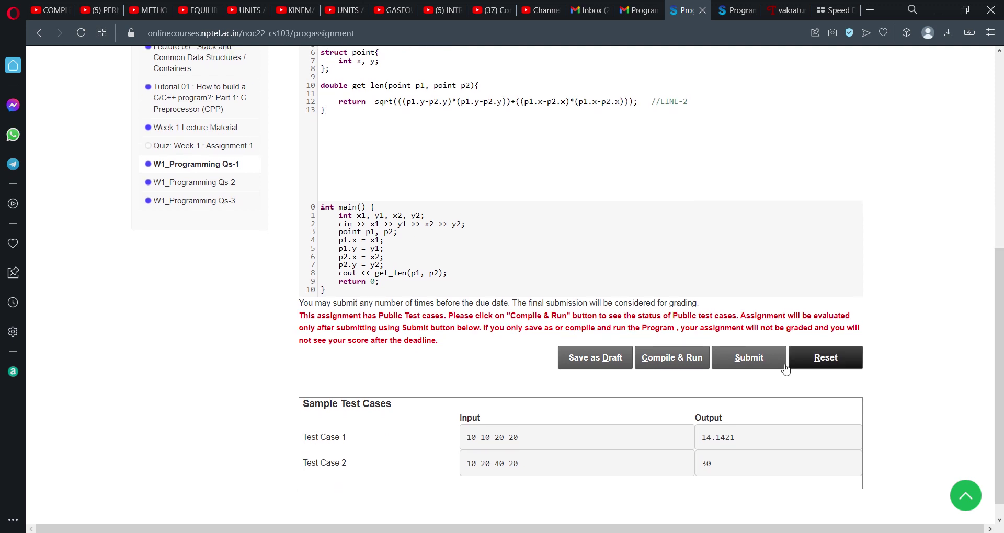
{"action": "left_click", "coordinate": [680, 360]}
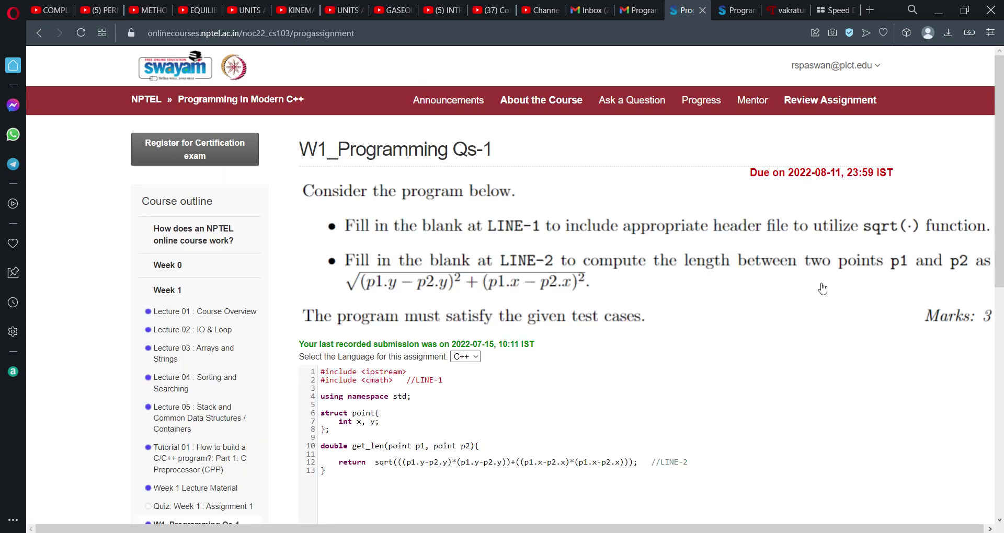
{"action": "left_click_drag", "start_coordinate": [1002, 242], "coordinate": [1001, 470]}
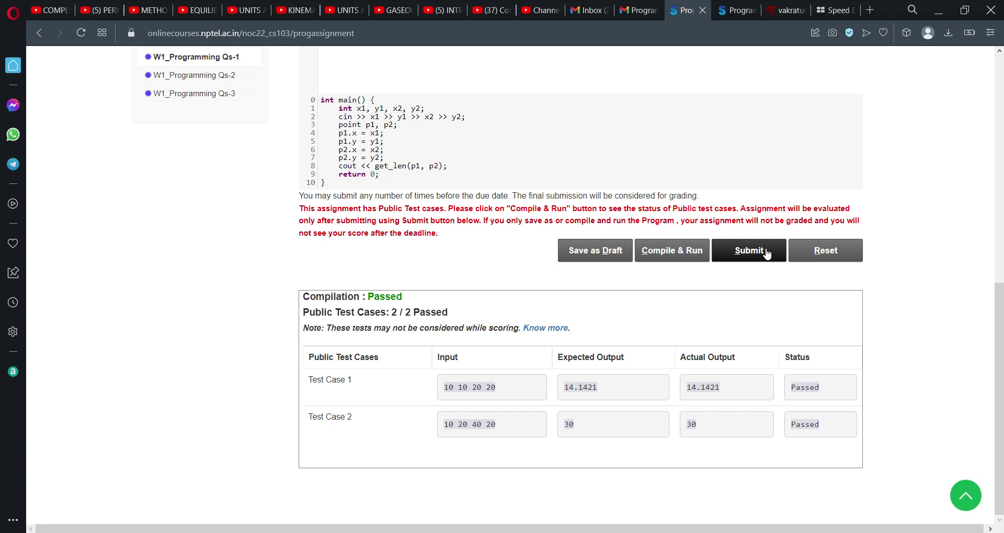
- Submit Qs-1, confirm private Test Case 1 passed and submission time 2022-07-19, 21:38 IST
{"action": "left_click", "coordinate": [767, 254]}
{"action": "left_click_drag", "start_coordinate": [996, 213], "coordinate": [1001, 454]}
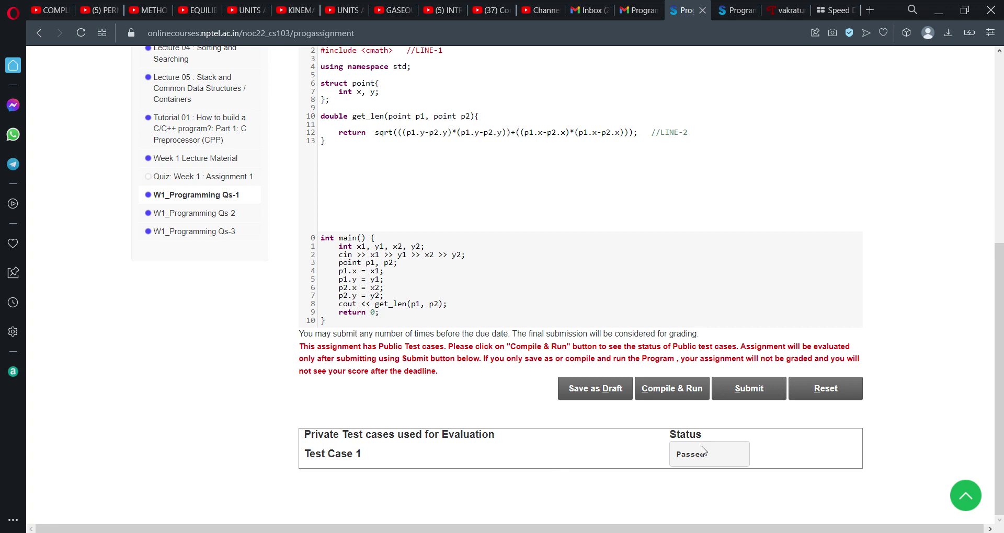
{"action": "left_click_drag", "start_coordinate": [1001, 411], "coordinate": [1002, 282]}
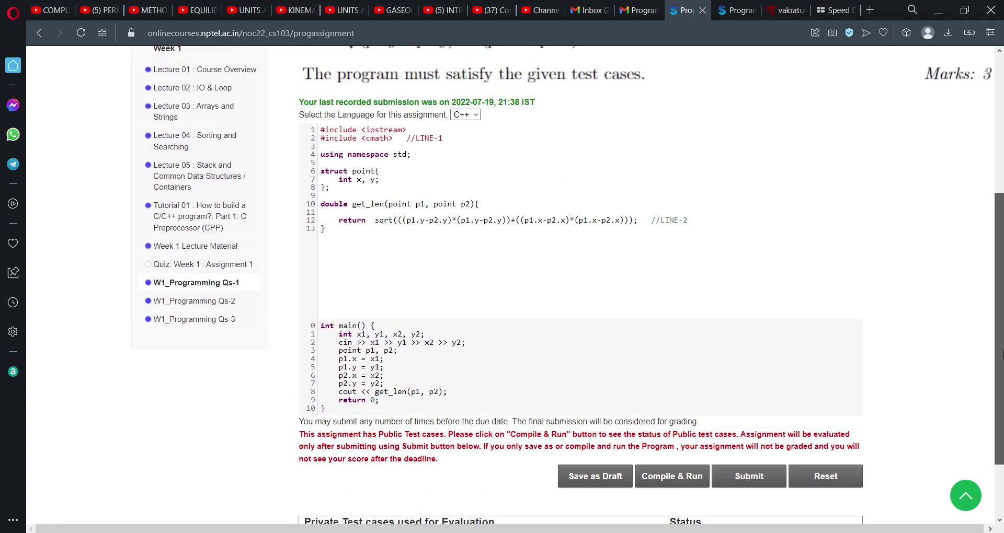